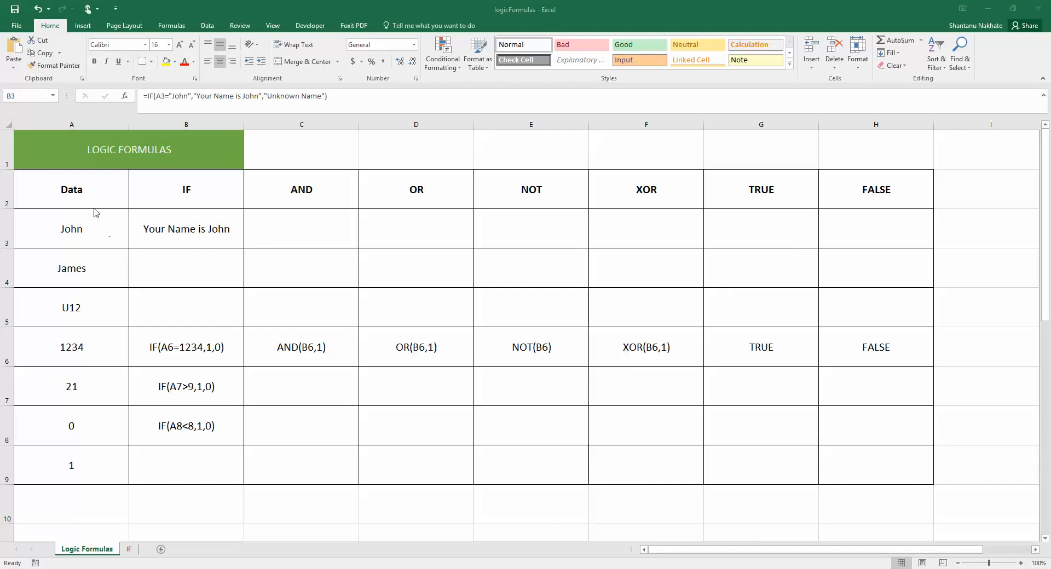
Step: Check the name in A3 and the IF formula in B3
{"action": "left_click", "coordinate": [85, 231]}
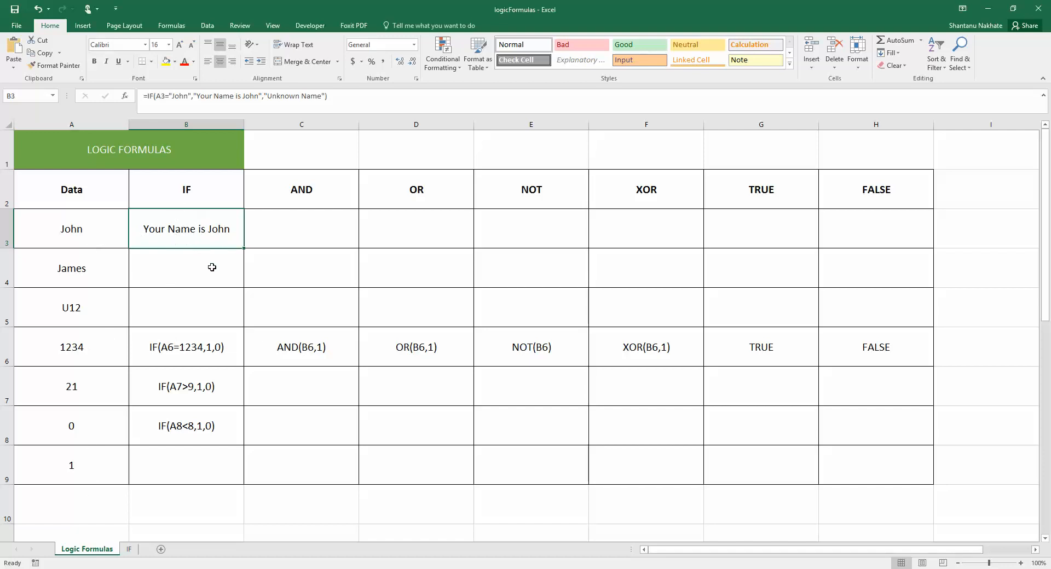
{"action": "left_click", "coordinate": [86, 231]}
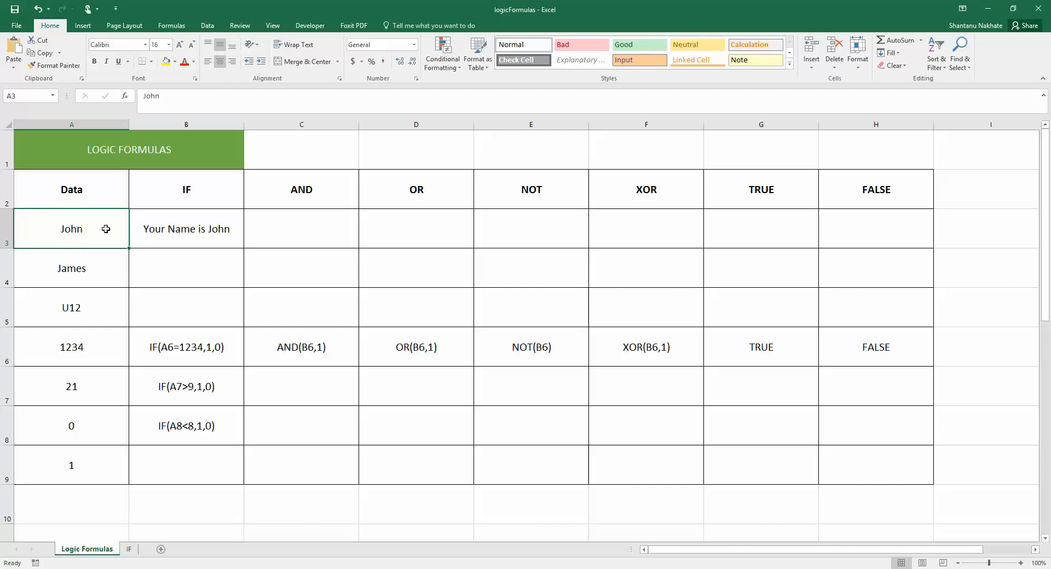
{"action": "left_click", "coordinate": [182, 238]}
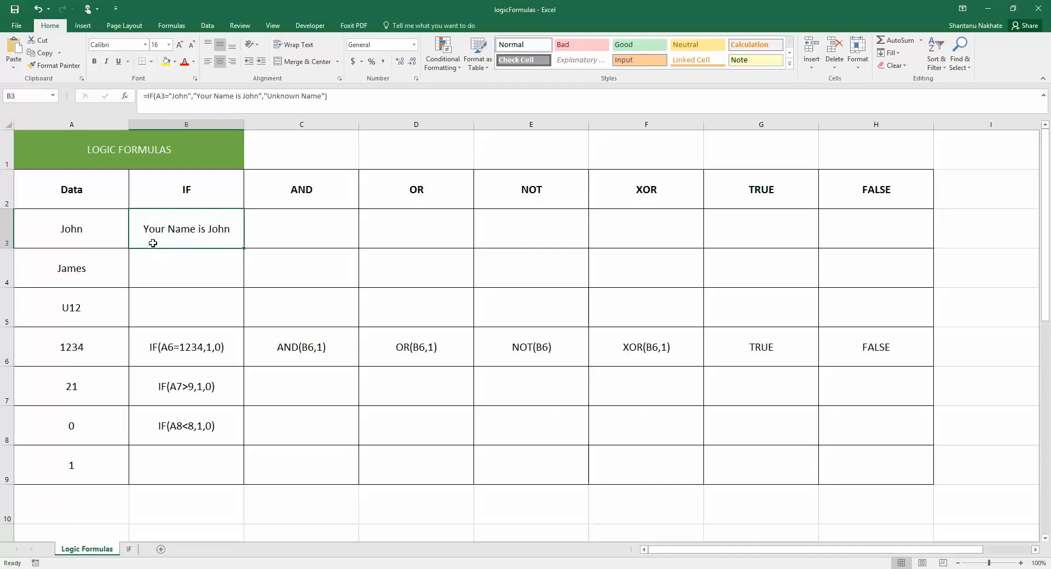
Step: Test B3's IF result by entering a different name in A3, then restore the original name
{"action": "left_click", "coordinate": [103, 230]}
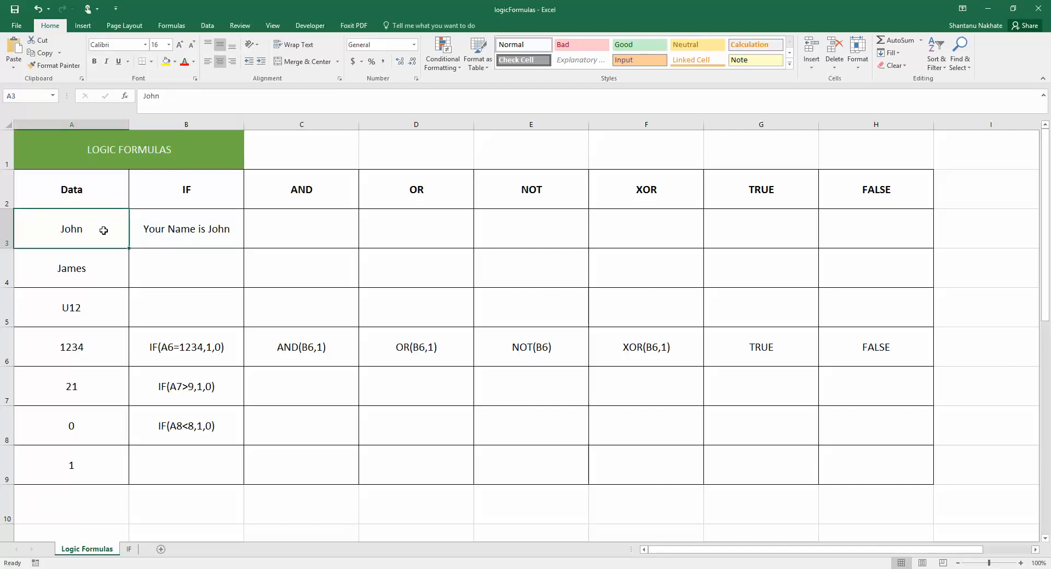
{"action": "type", "text": "shantanu"}
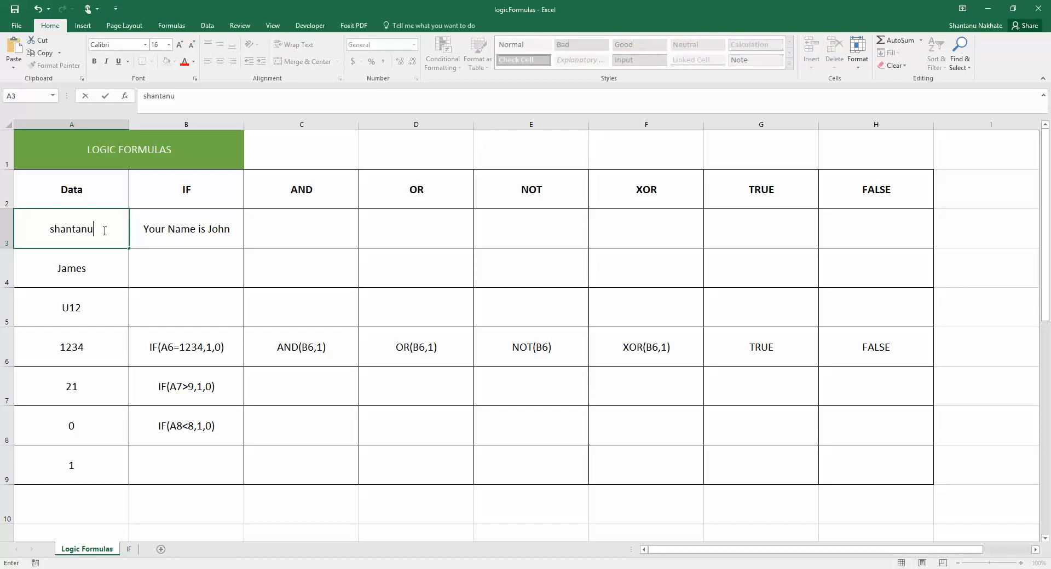
{"action": "key", "text": "Return"}
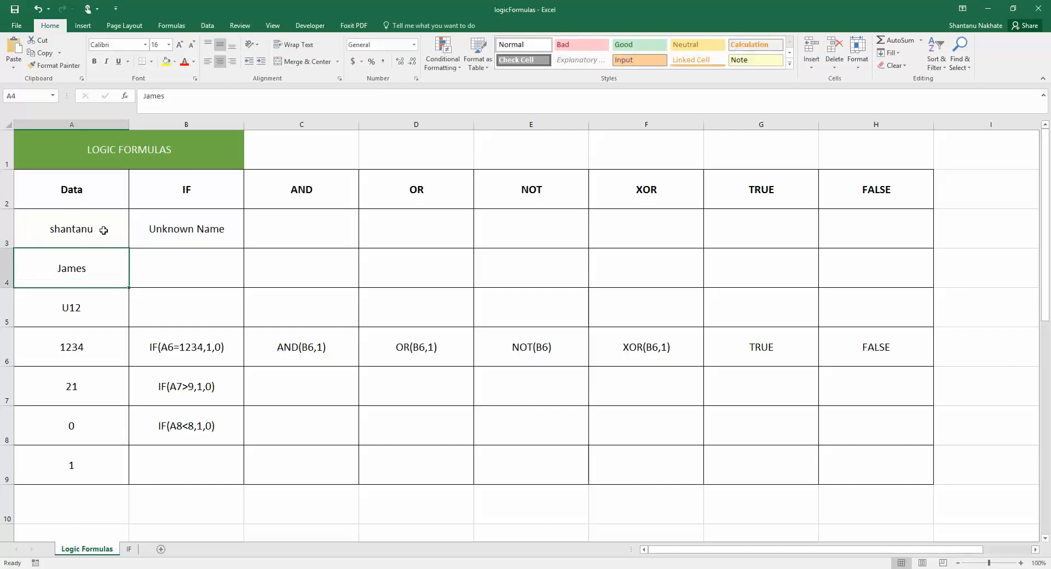
{"action": "left_click", "coordinate": [104, 231]}
{"action": "type", "text": "John"}
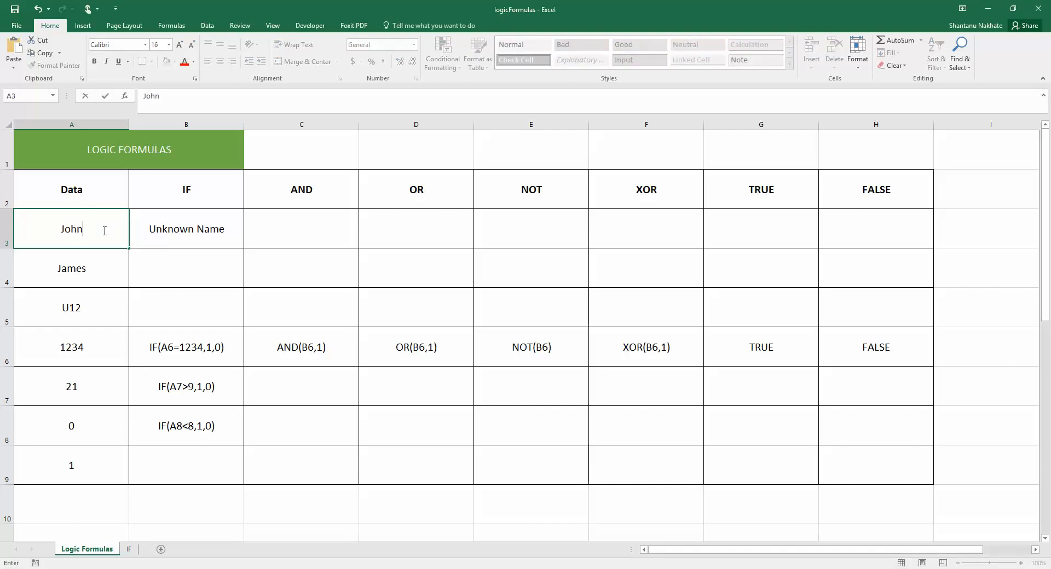
{"action": "key", "text": "Return"}
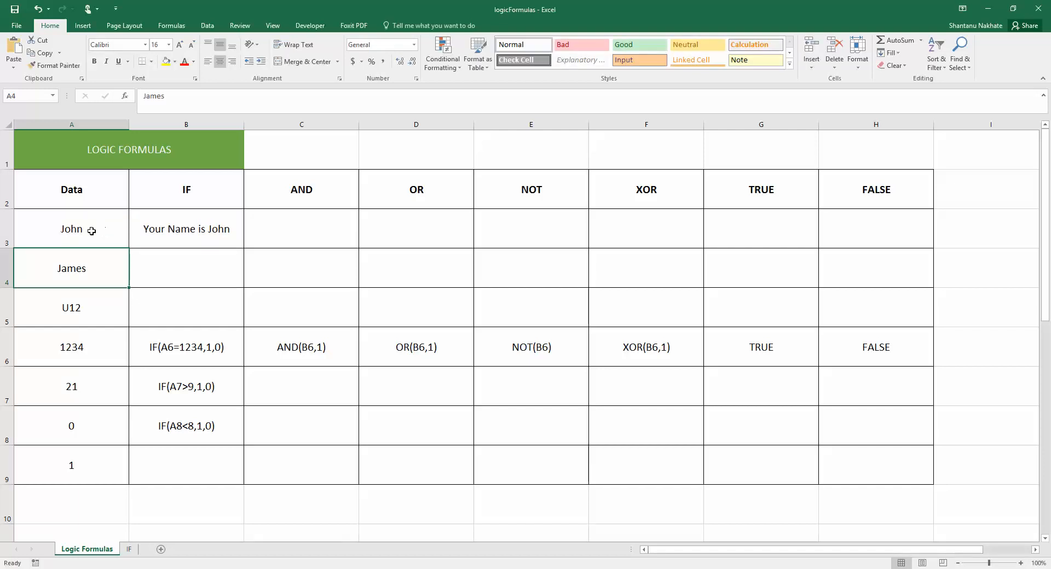
Step: Test capitalisation by entering A3's name in lowercase, then restore the capitalised name
{"action": "left_click", "coordinate": [92, 232]}
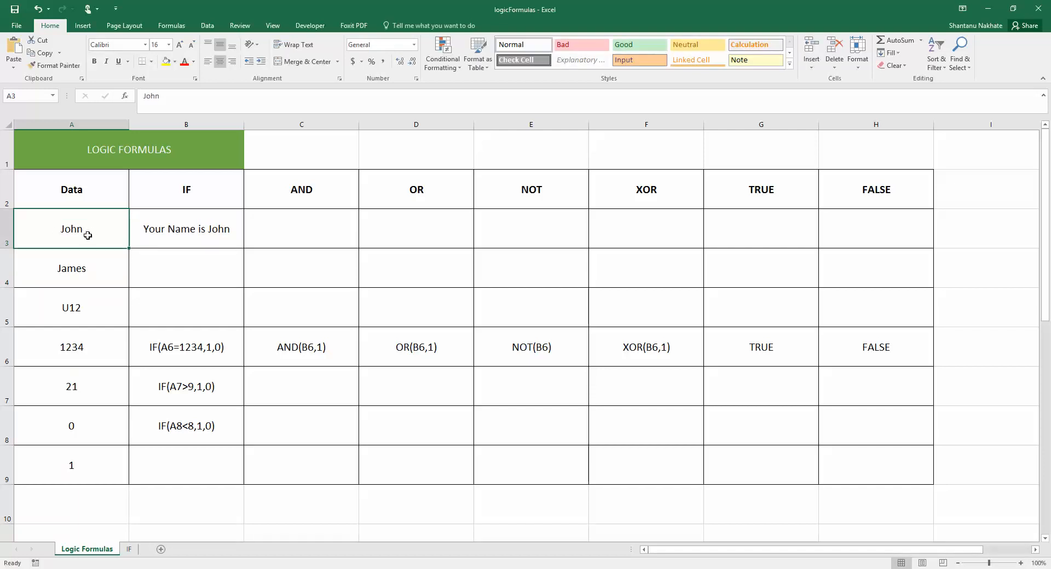
{"action": "type", "text": "john"}
{"action": "key", "text": "Return"}
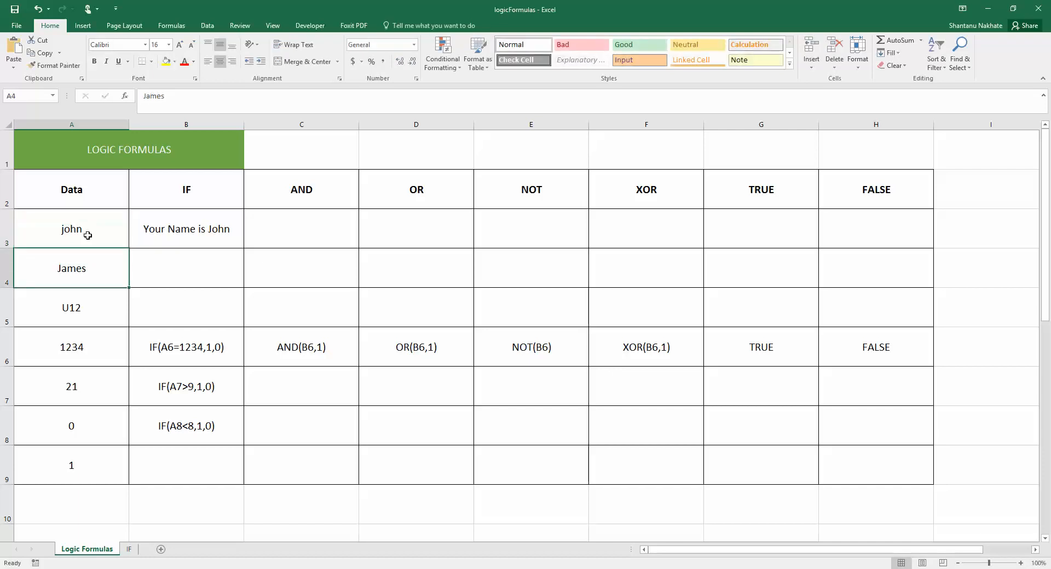
{"action": "left_click", "coordinate": [105, 232]}
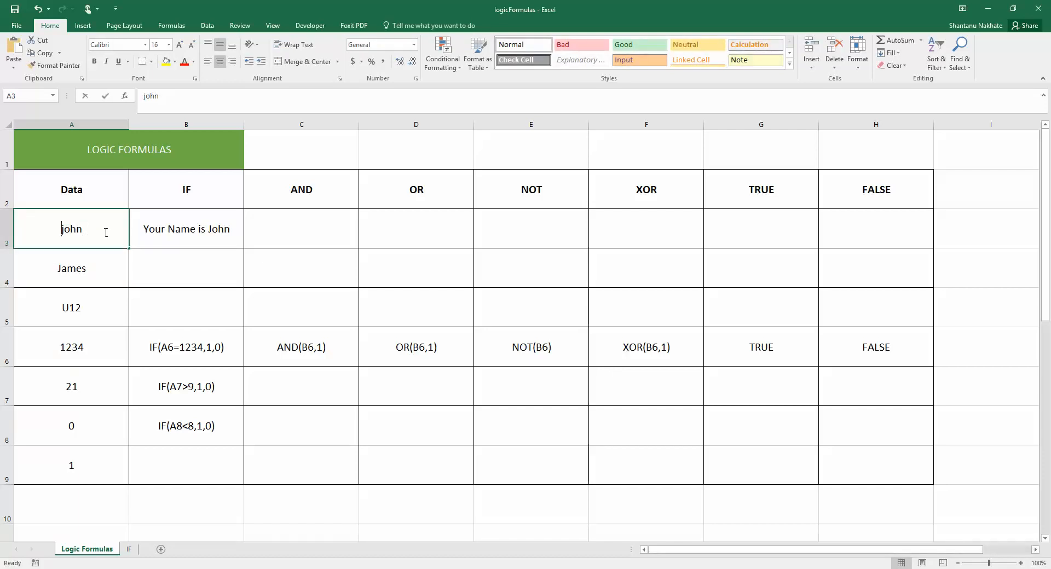
{"action": "double_click", "coordinate": [106, 232]}
{"action": "type", "text": "John"}
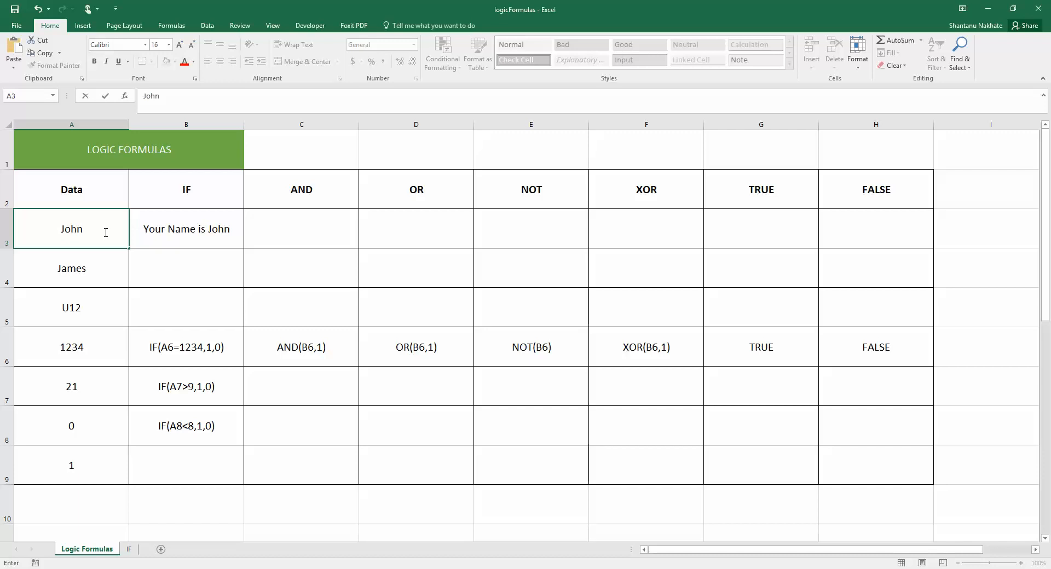
{"action": "key", "text": "Return"}
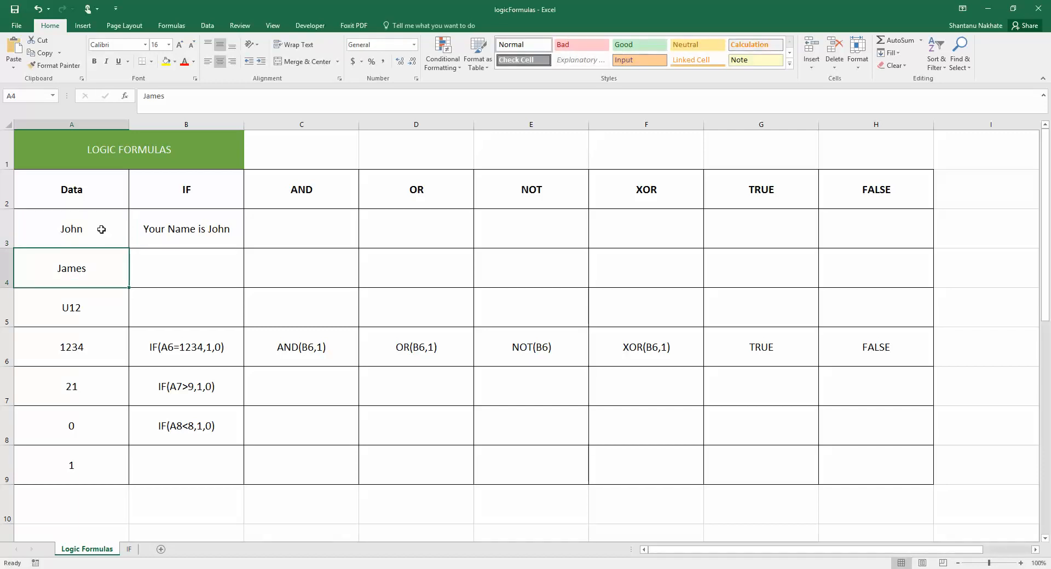
Step: Recheck B3's IF formula, read the IF syntax sheet, and return to Logic Formulas
{"action": "left_click", "coordinate": [172, 226]}
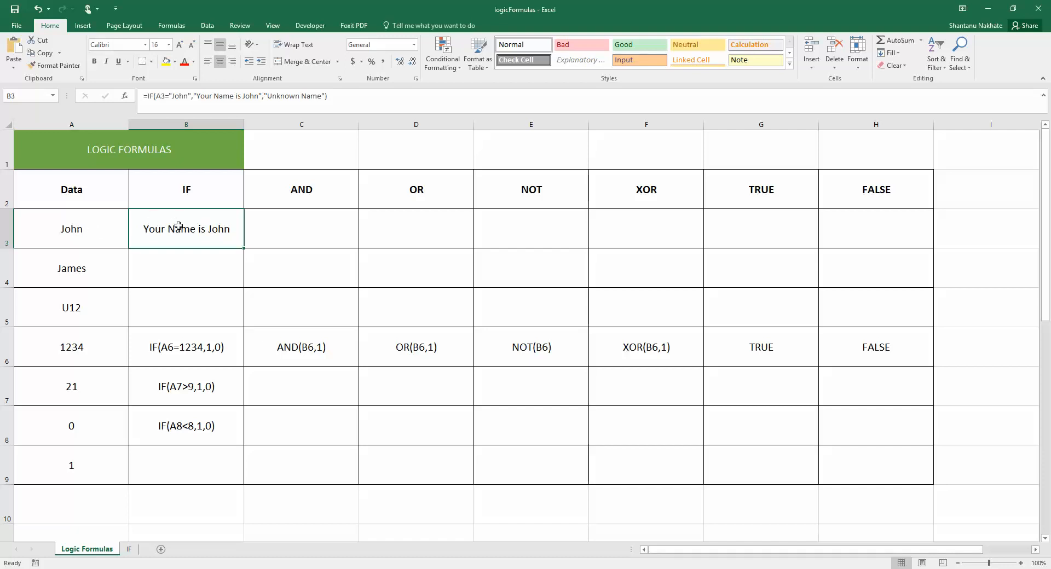
{"action": "left_click", "coordinate": [91, 234]}
{"action": "left_click", "coordinate": [189, 231]}
{"action": "left_click", "coordinate": [129, 549]}
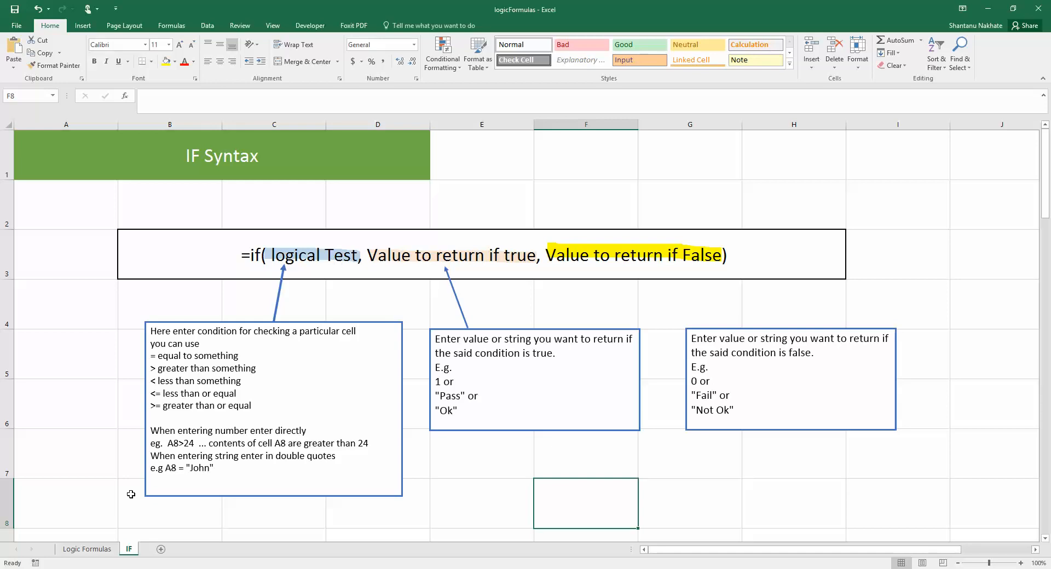
{"action": "left_click", "coordinate": [86, 549]}
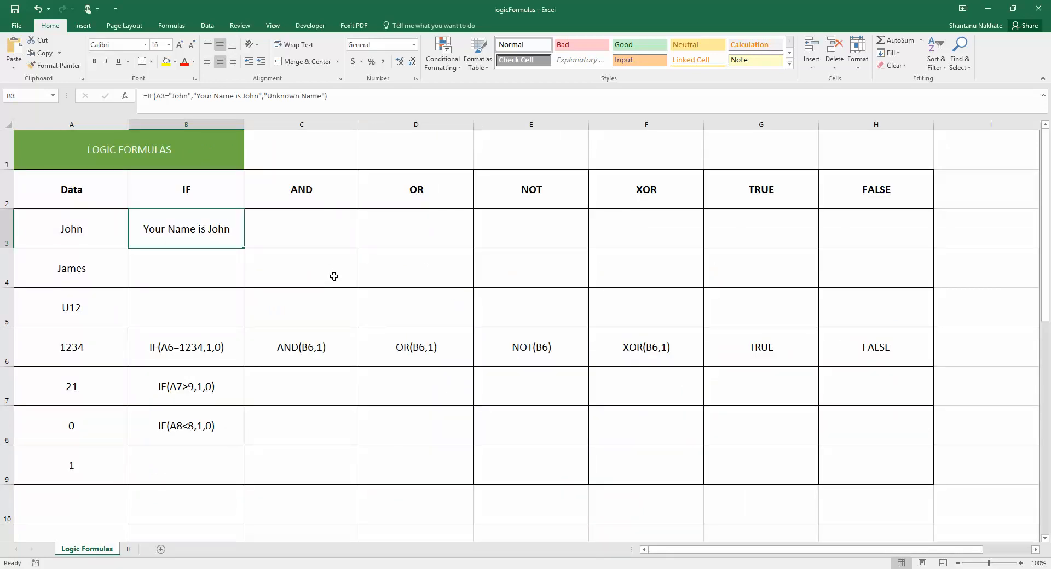
Step: Turn B6's IF text into a live formula by prefixing it with =
{"action": "left_click", "coordinate": [309, 343]}
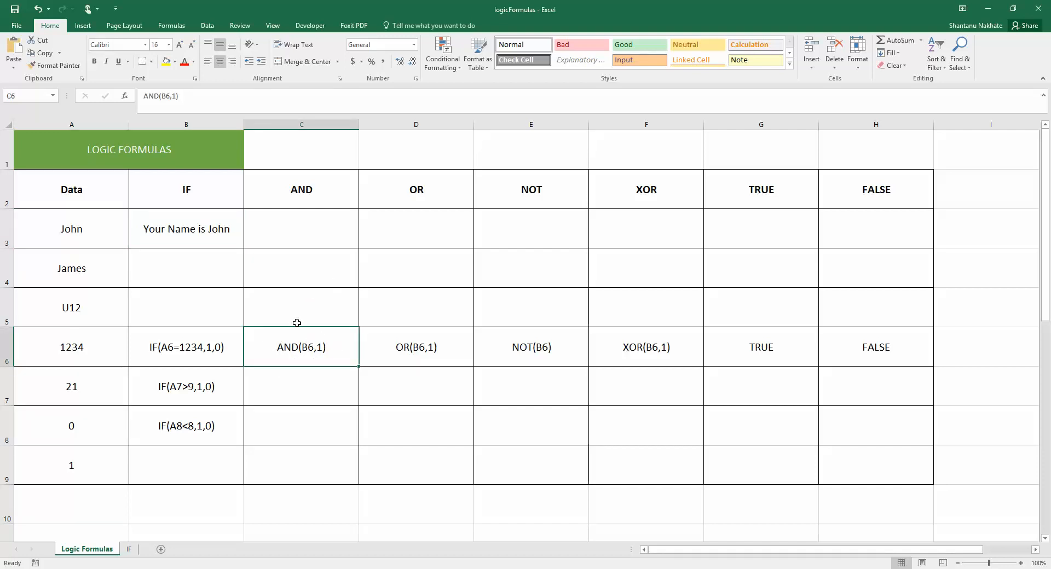
{"action": "left_click", "coordinate": [147, 349]}
{"action": "double_click", "coordinate": [147, 349]}
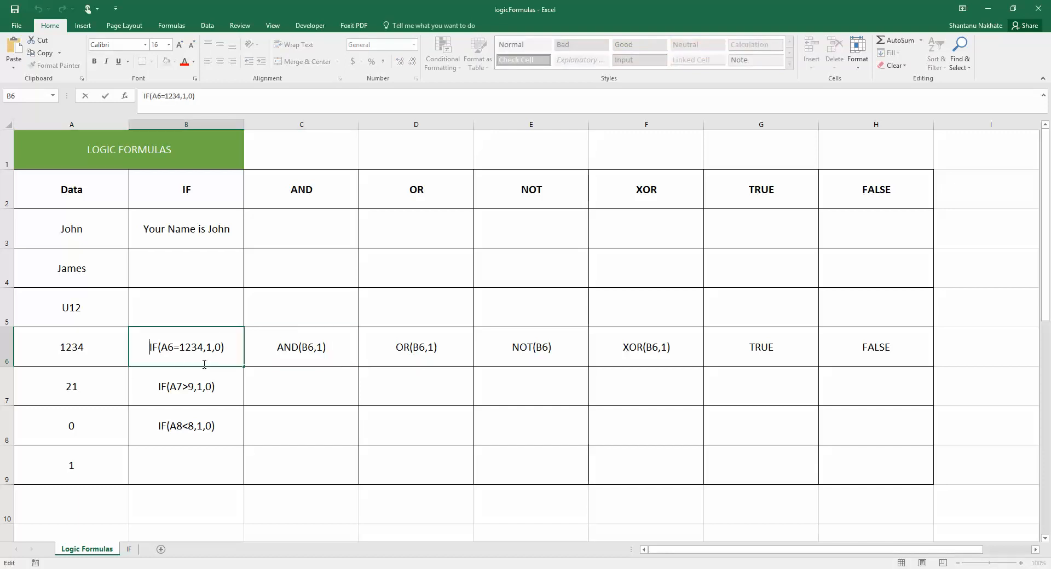
{"action": "type", "text": "="}
{"action": "key", "text": "Return"}
Step: Make C6's AND(B6,1) a live formula returning TRUE and verify it
{"action": "left_click", "coordinate": [281, 347]}
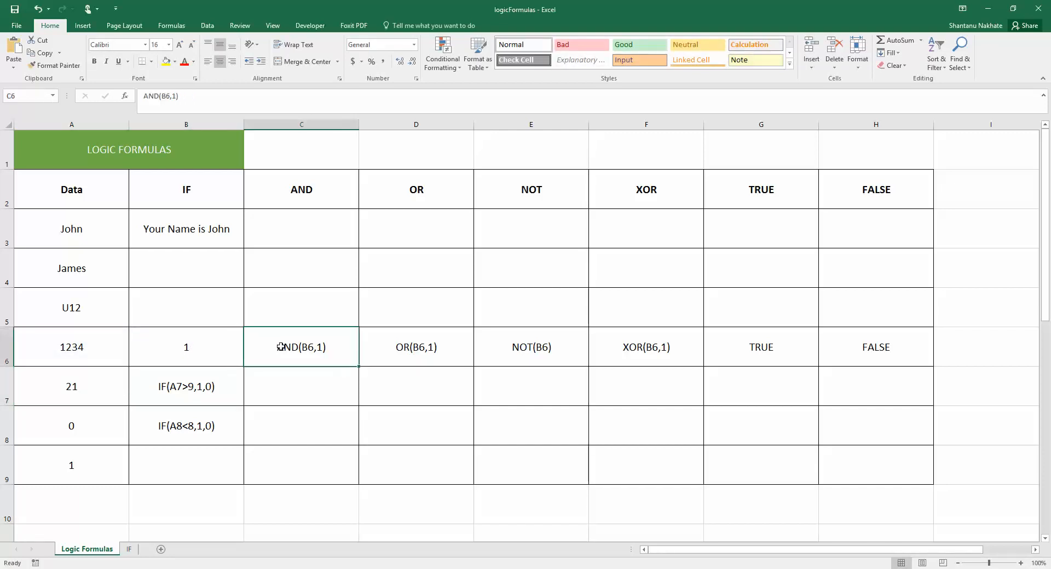
{"action": "double_click", "coordinate": [281, 347]}
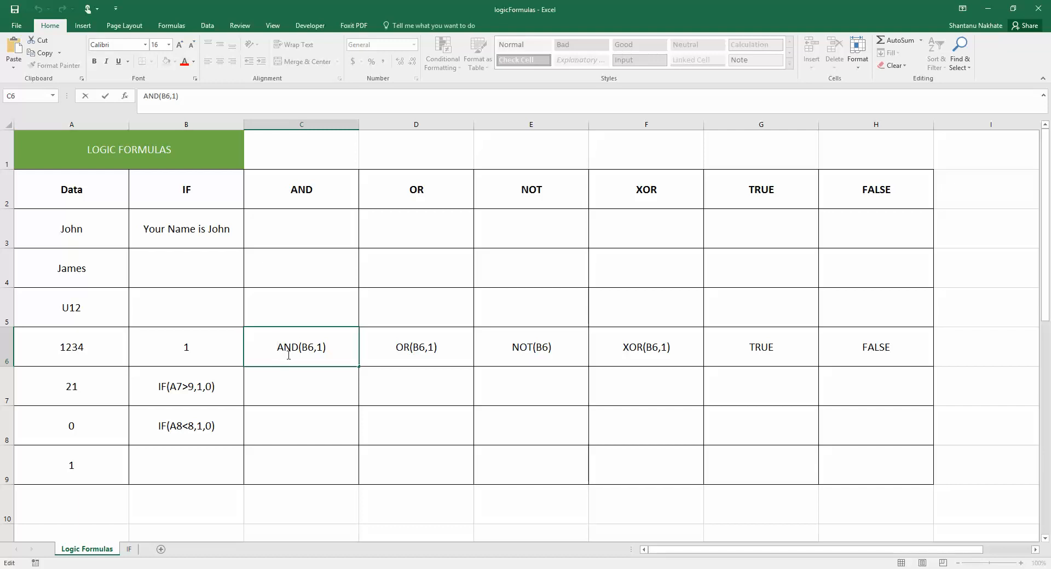
{"action": "type", "text": "="}
{"action": "key", "text": "Return"}
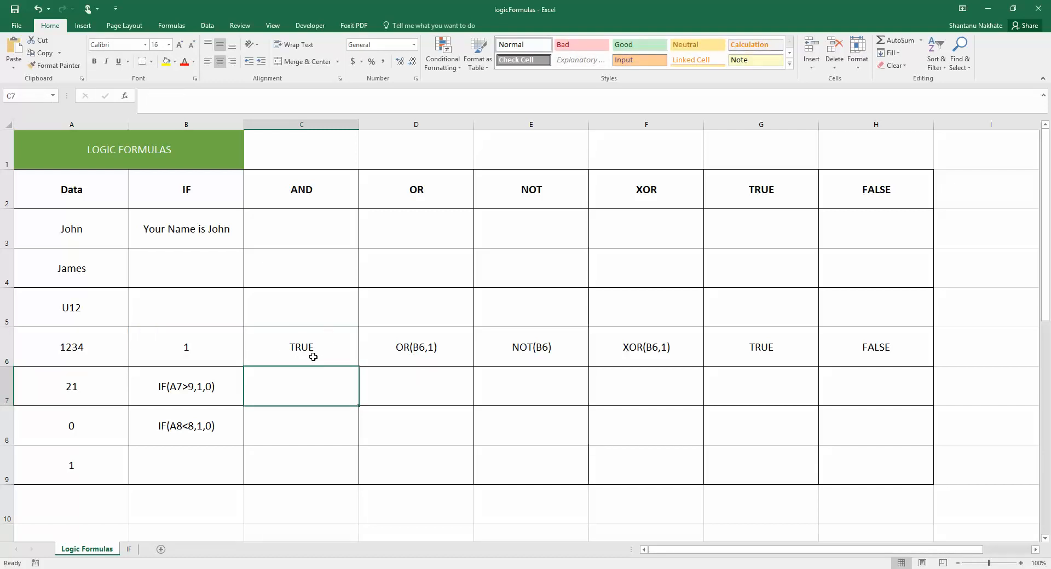
{"action": "left_click", "coordinate": [335, 341]}
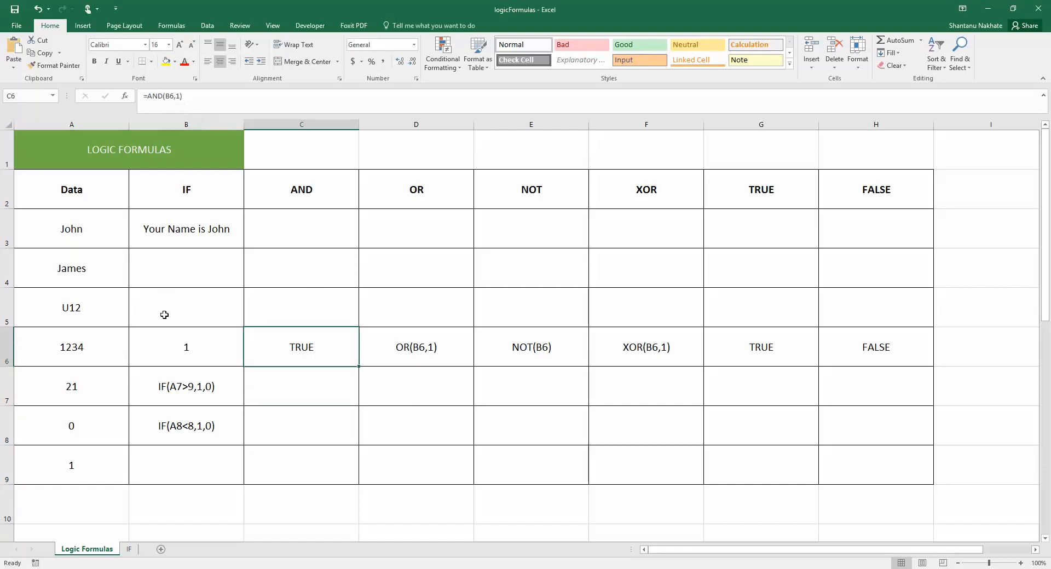
{"action": "left_click", "coordinate": [107, 348]}
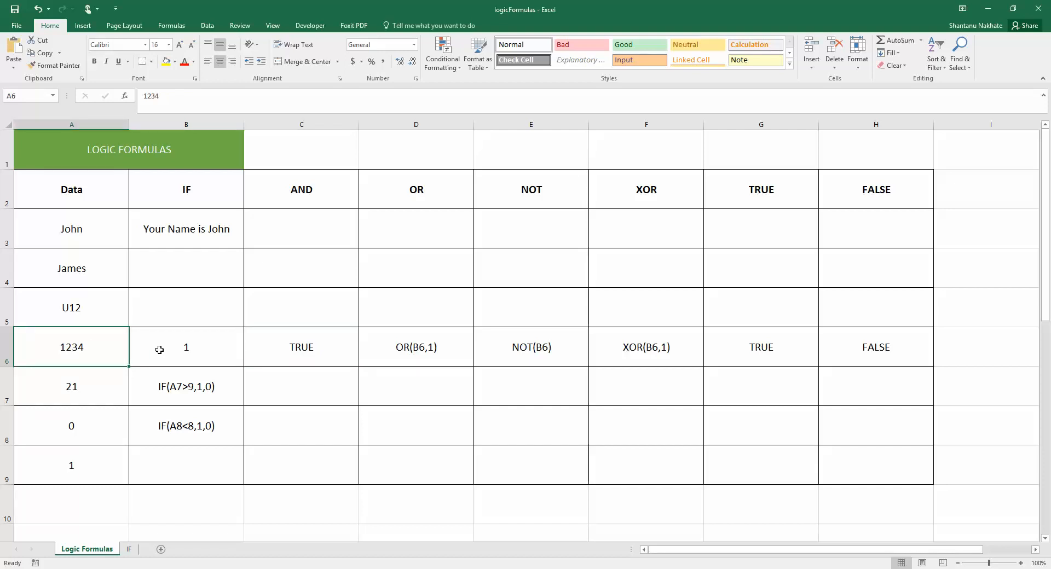
{"action": "type", "text": "0"}
{"action": "key", "text": "Return"}
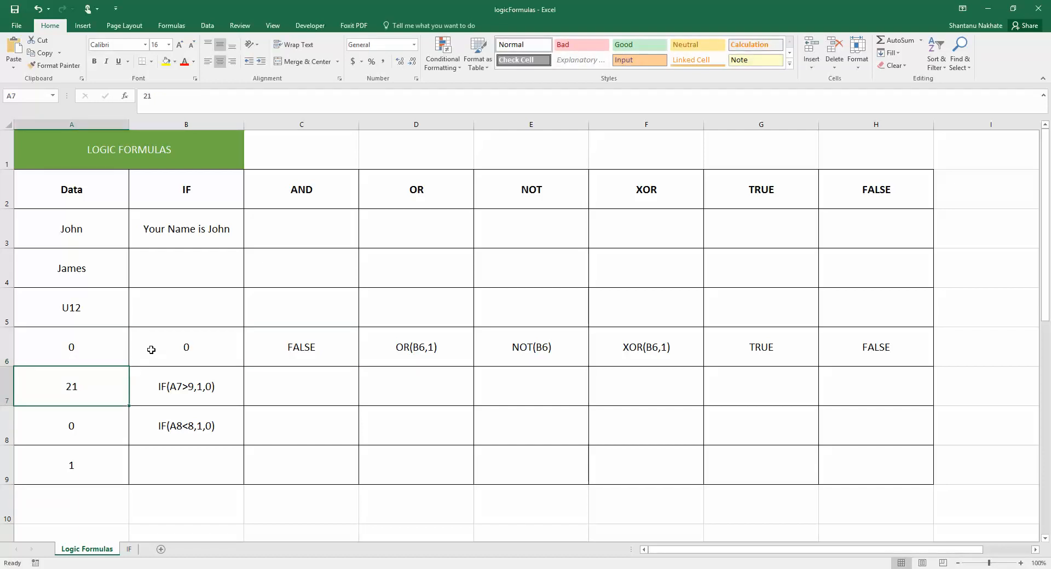
{"action": "left_click", "coordinate": [60, 333]}
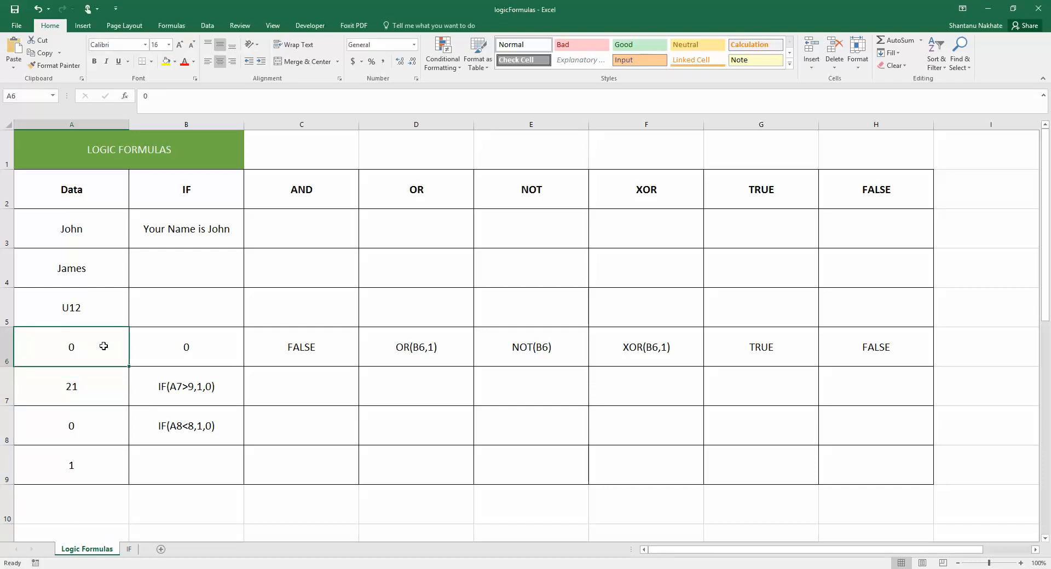
{"action": "type", "text": "1234"}
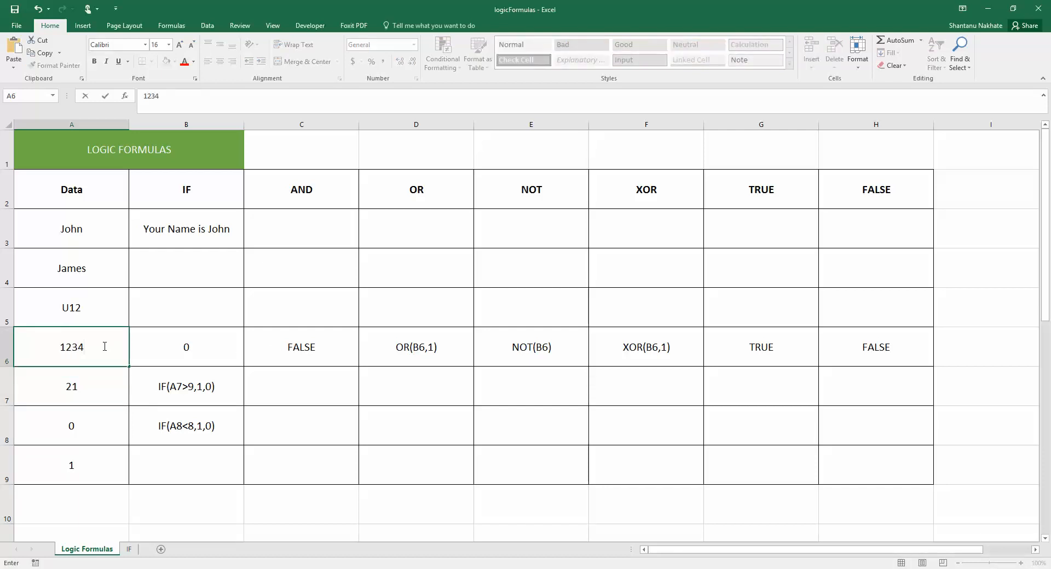
{"action": "key", "text": "Return"}
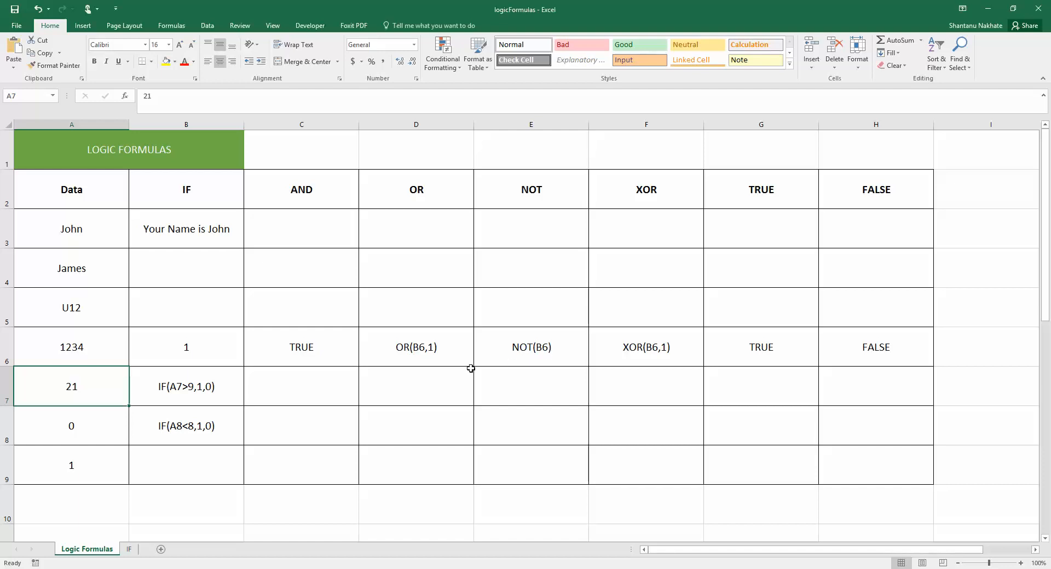
Step: Make D6's OR(B6,1) text a live formula returning TRUE
{"action": "left_click", "coordinate": [424, 360]}
{"action": "left_click", "coordinate": [305, 361]}
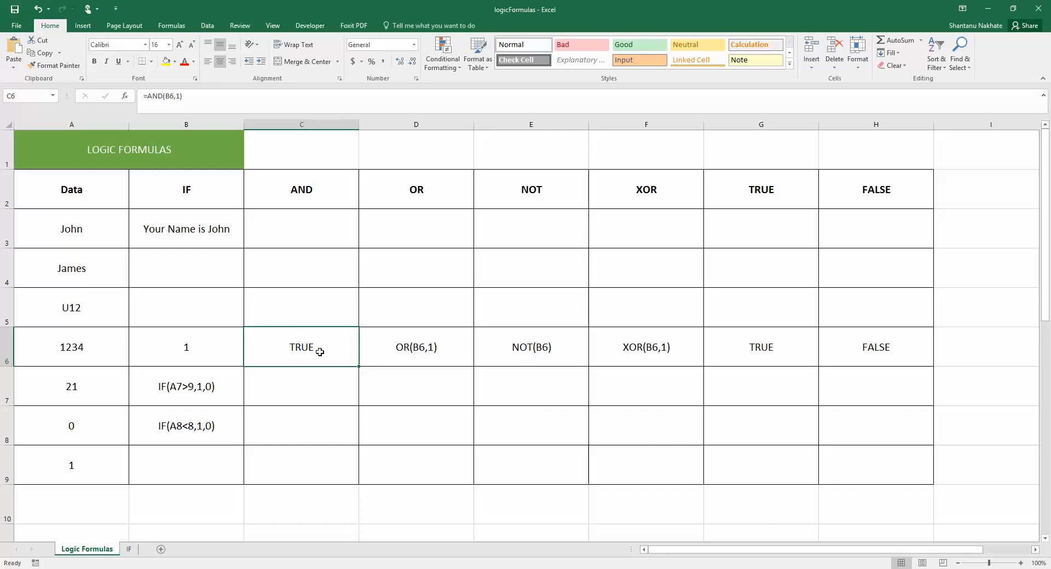
{"action": "left_click", "coordinate": [435, 356]}
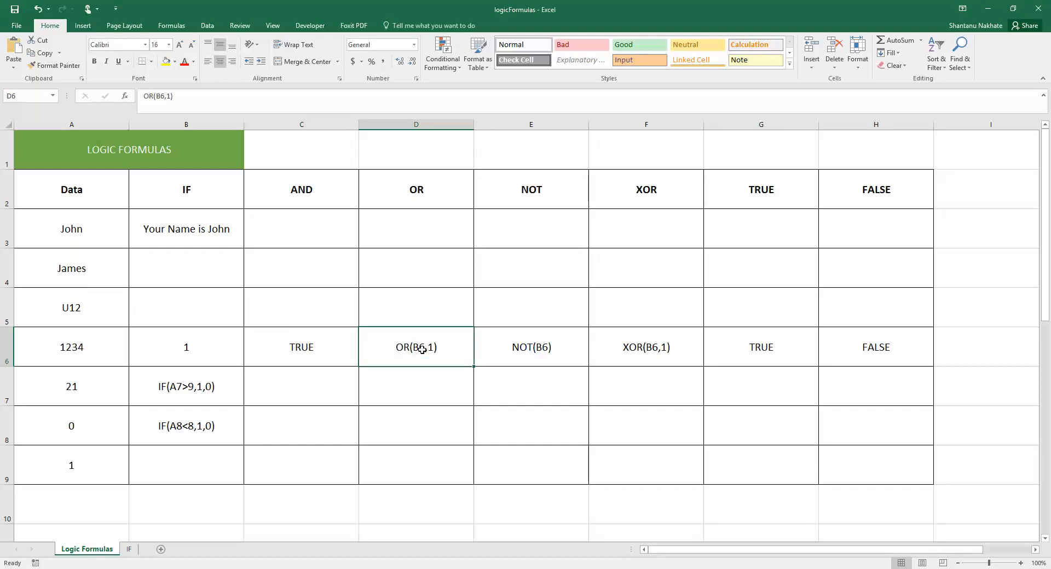
{"action": "double_click", "coordinate": [394, 348]}
{"action": "type", "text": "="}
{"action": "key", "text": "Return"}
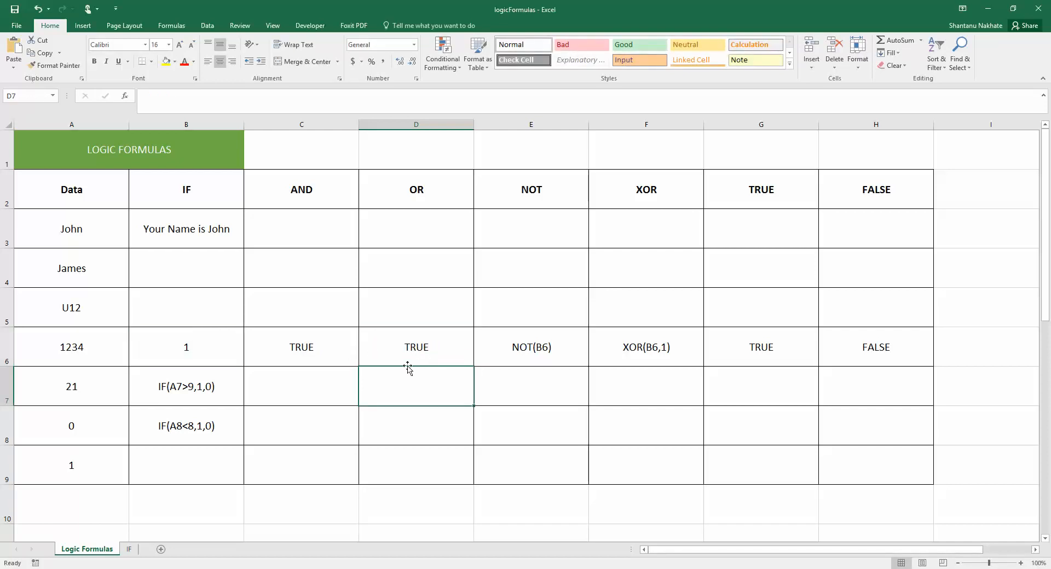
Step: Change A6 to 0 to test the logic formulas
{"action": "left_click", "coordinate": [104, 350]}
{"action": "type", "text": "0"}
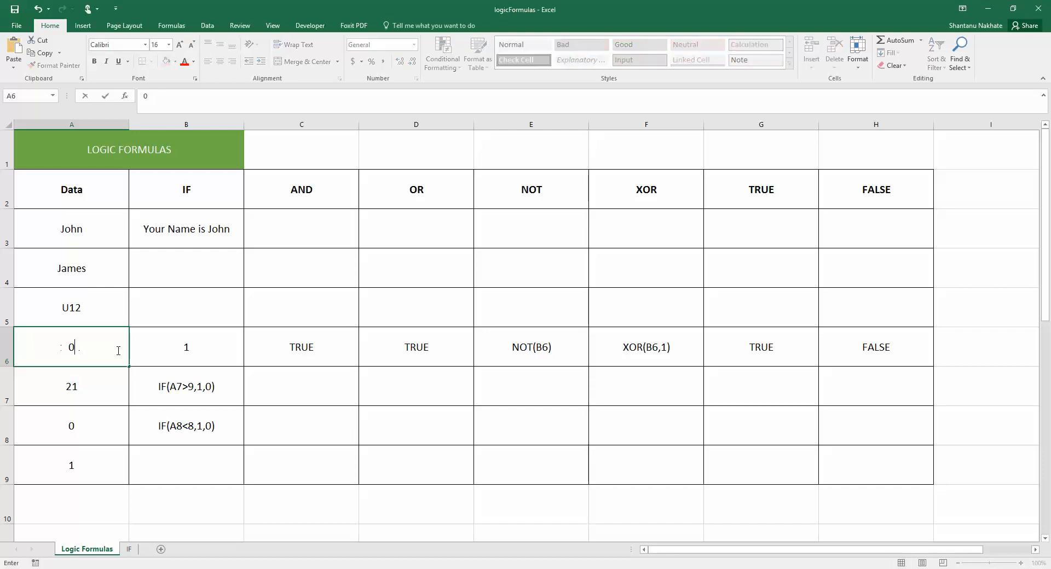
{"action": "key", "text": "Return"}
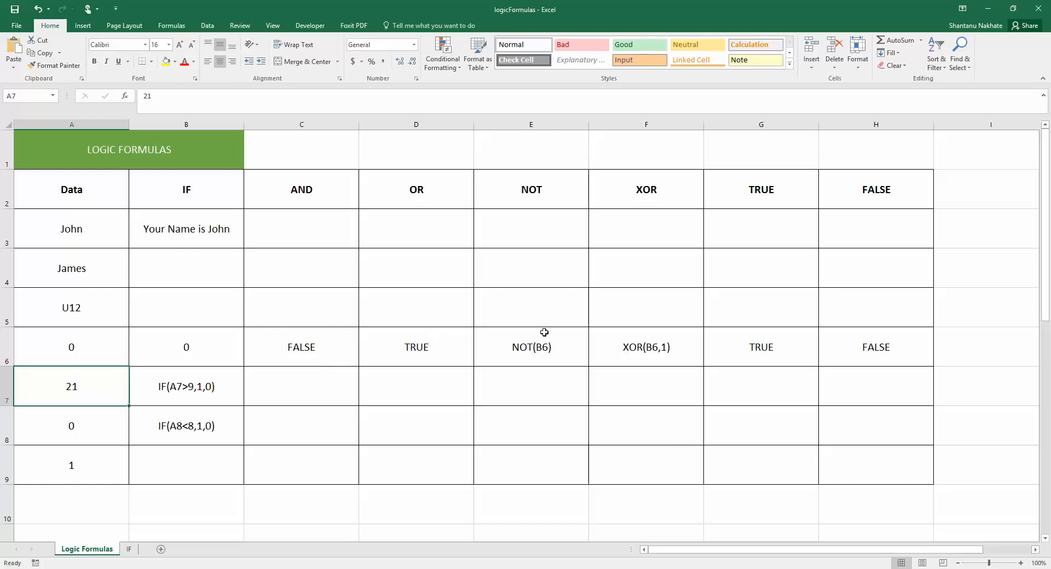
Step: Make E6's NOT(B6) a live formula and restore A6 to 1234
{"action": "double_click", "coordinate": [513, 346]}
{"action": "type", "text": "="}
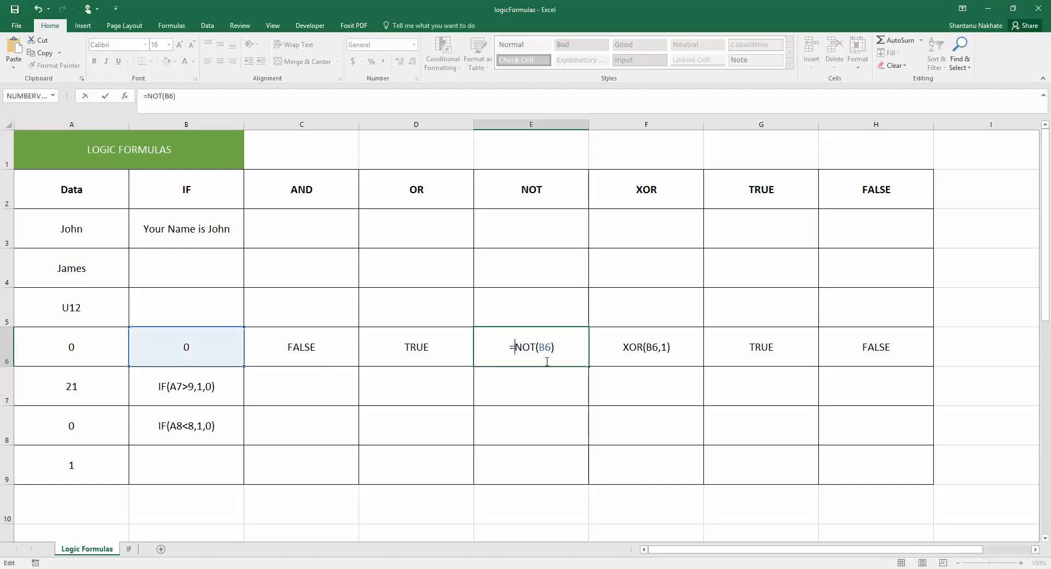
{"action": "key", "text": "Return"}
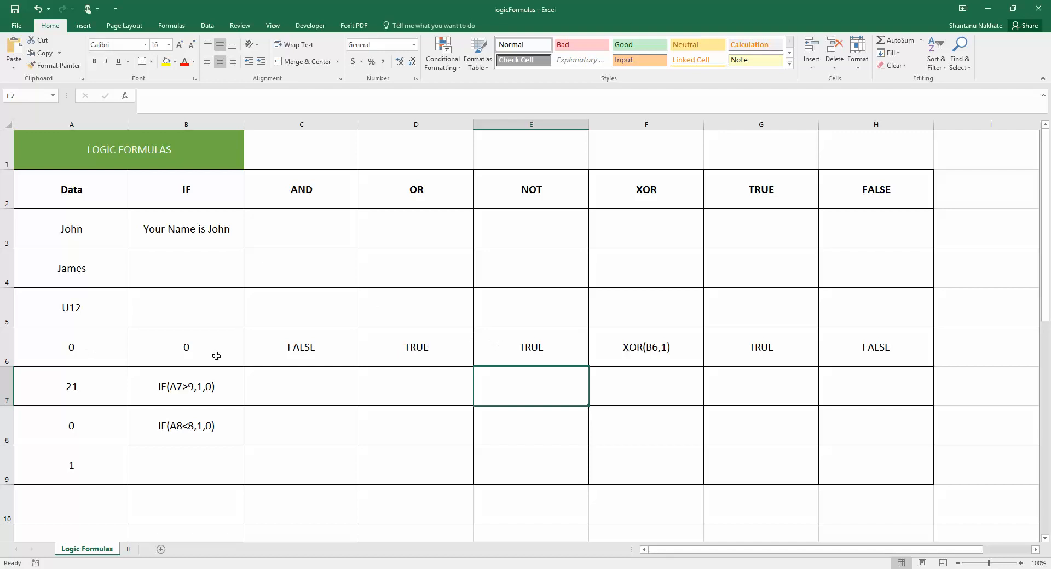
{"action": "left_click", "coordinate": [60, 356]}
{"action": "type", "text": "1234"}
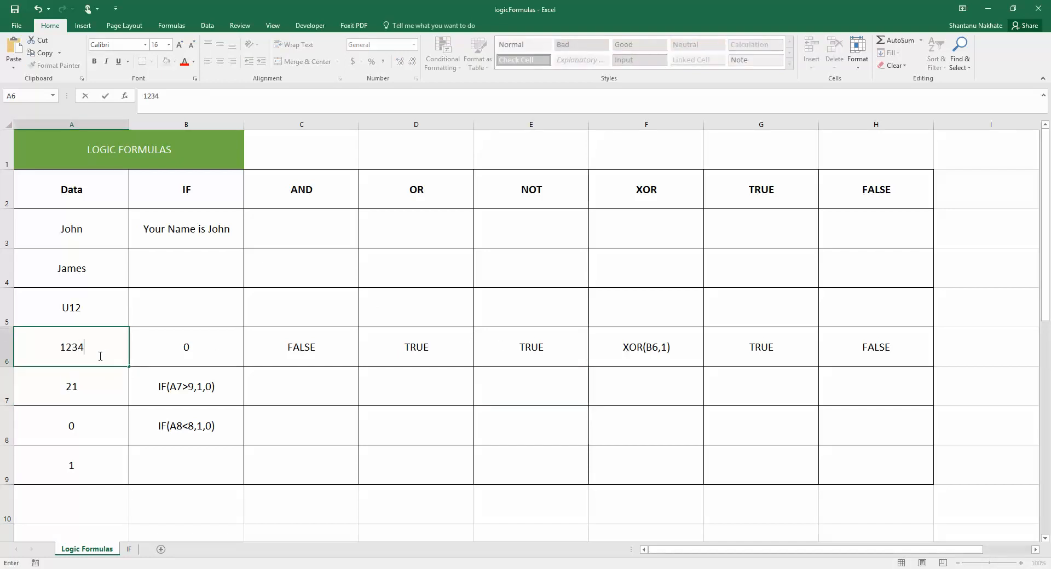
{"action": "key", "text": "Return"}
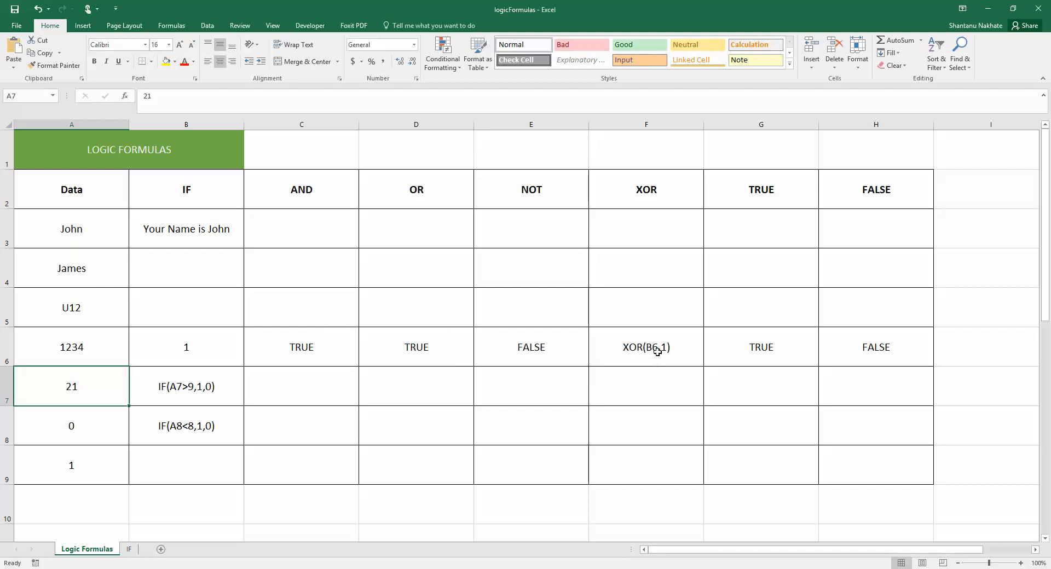
Step: Make F6's XOR(B6,1) a live formula returning FALSE
{"action": "double_click", "coordinate": [623, 347]}
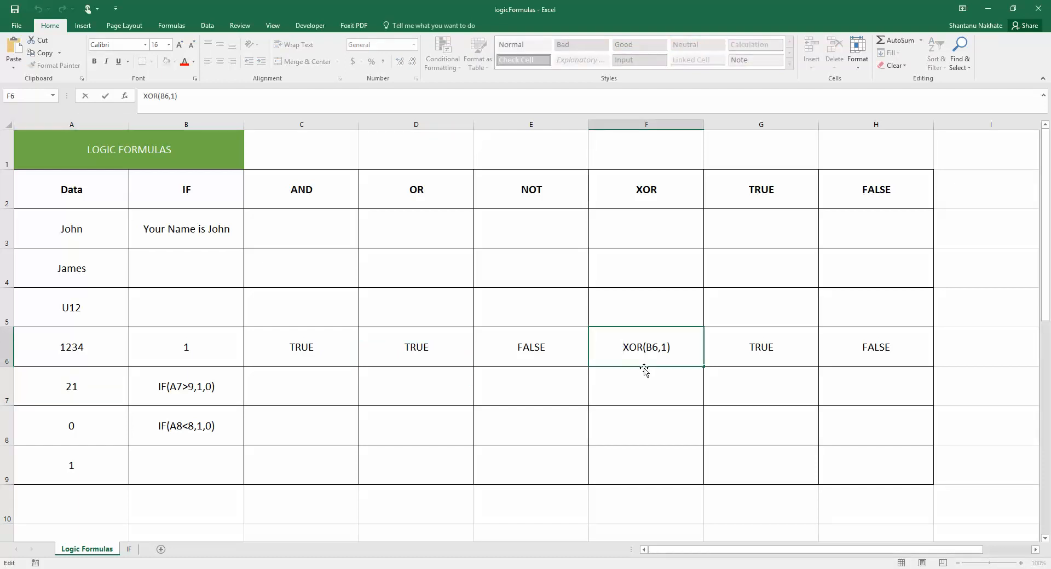
{"action": "type", "text": "="}
{"action": "key", "text": "Return"}
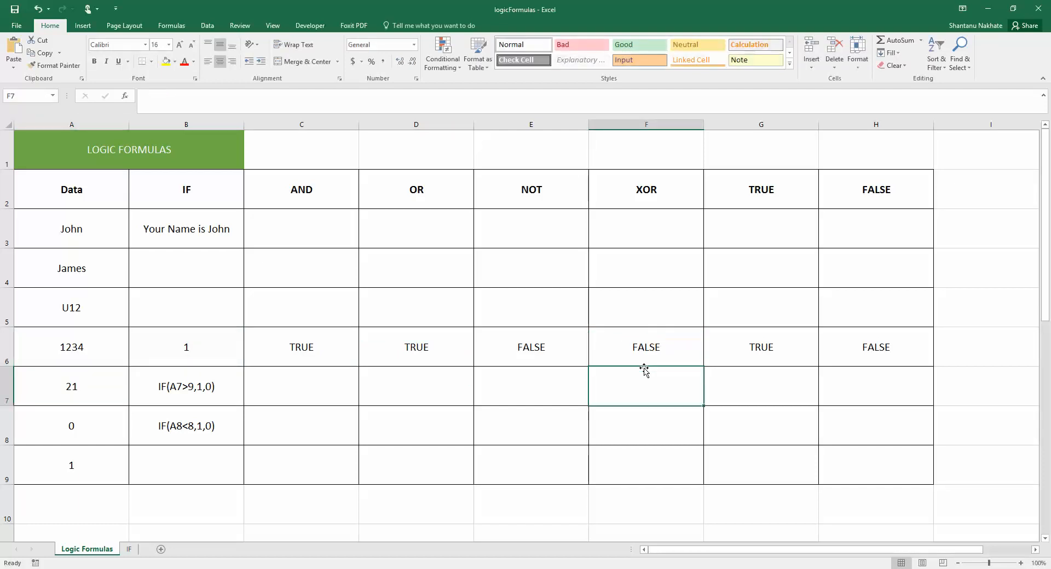